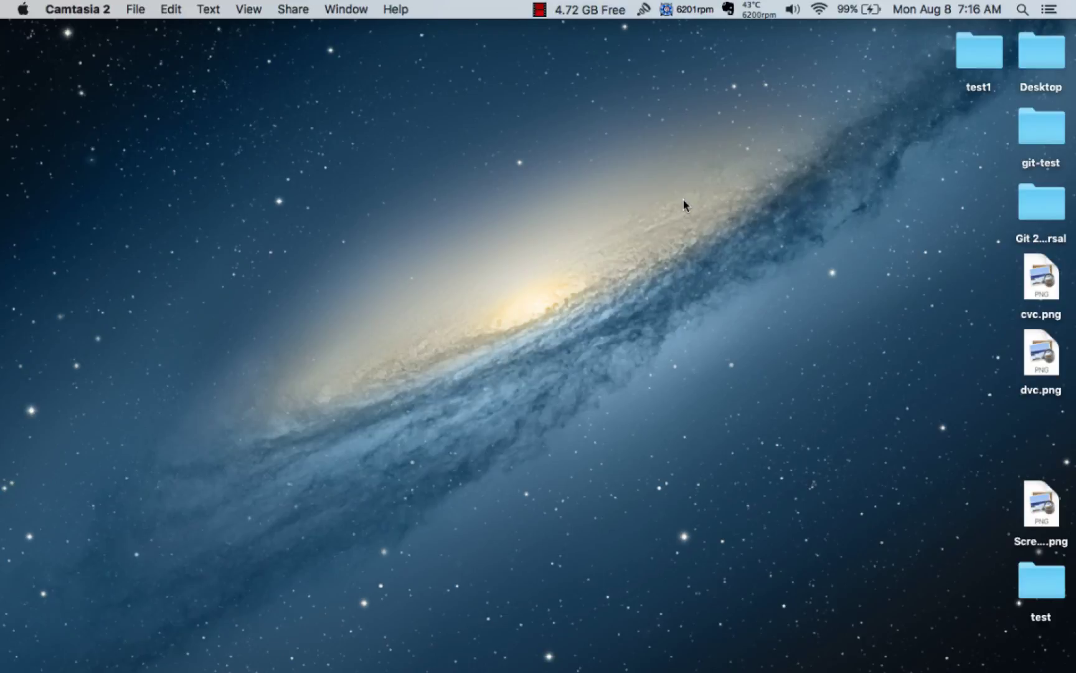
# Launch Network Utility from Spotlight and clear the old address from the Port Scan field
pyautogui.press('super+space')
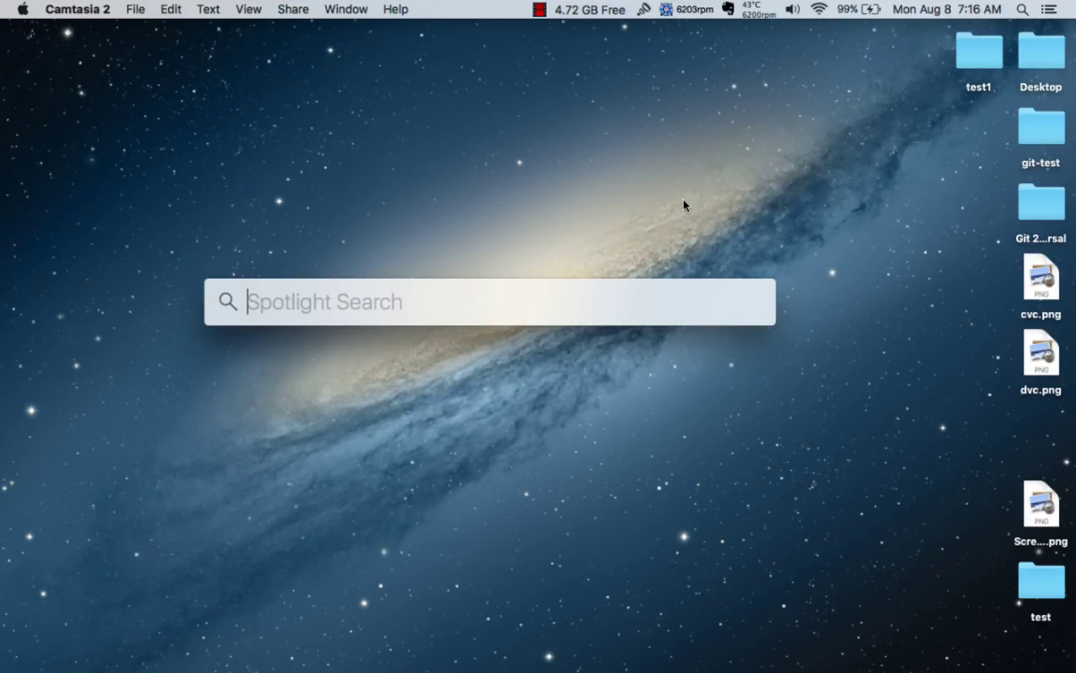
pyautogui.write('network')
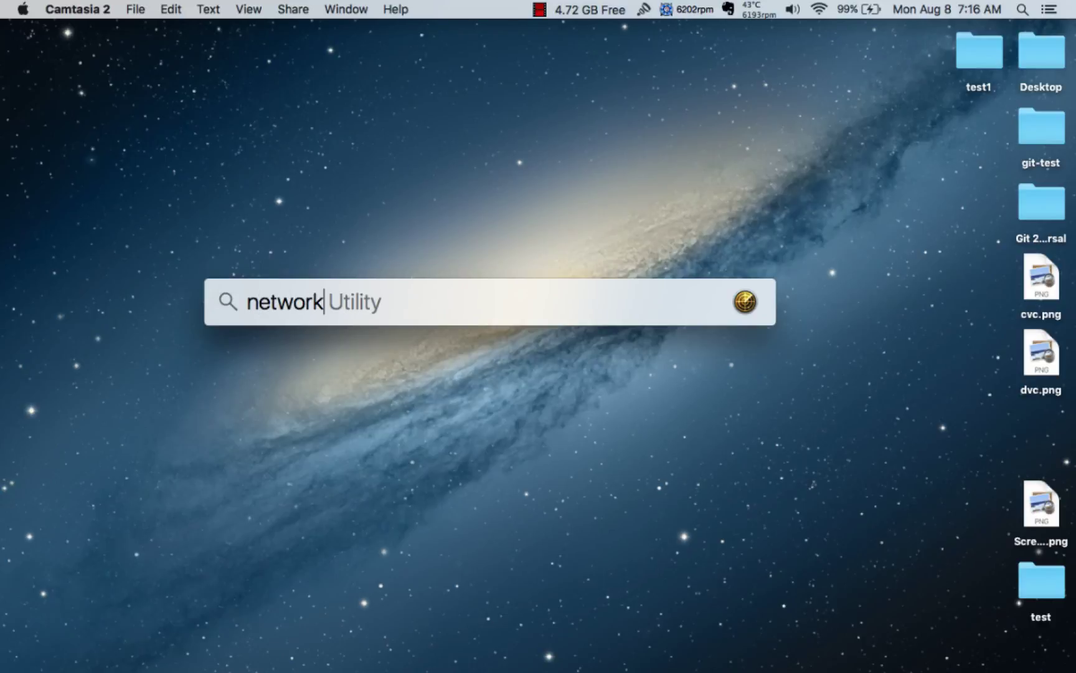
pyautogui.write(' utilit')
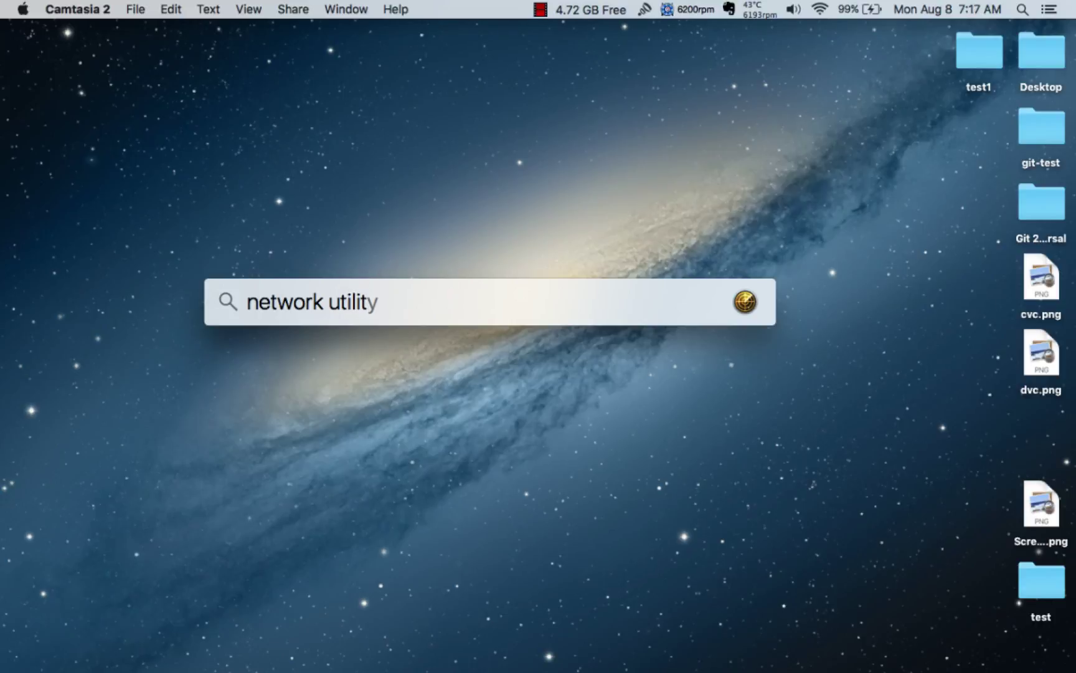
pyautogui.write('y')
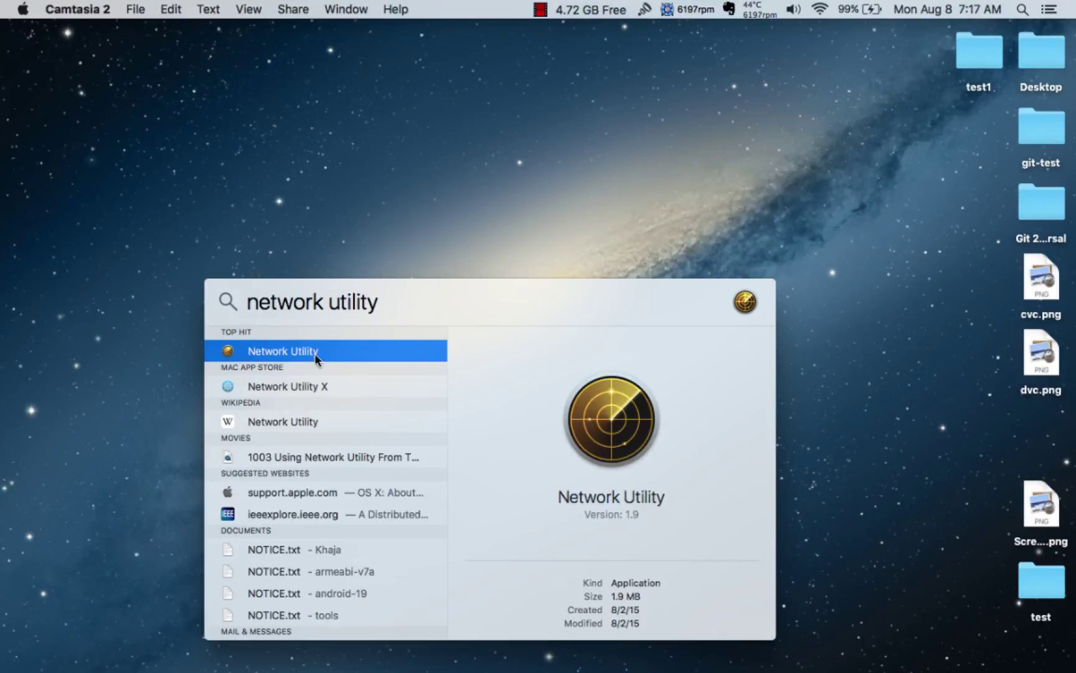
pyautogui.press('super+a')
pyautogui.click(335, 353)
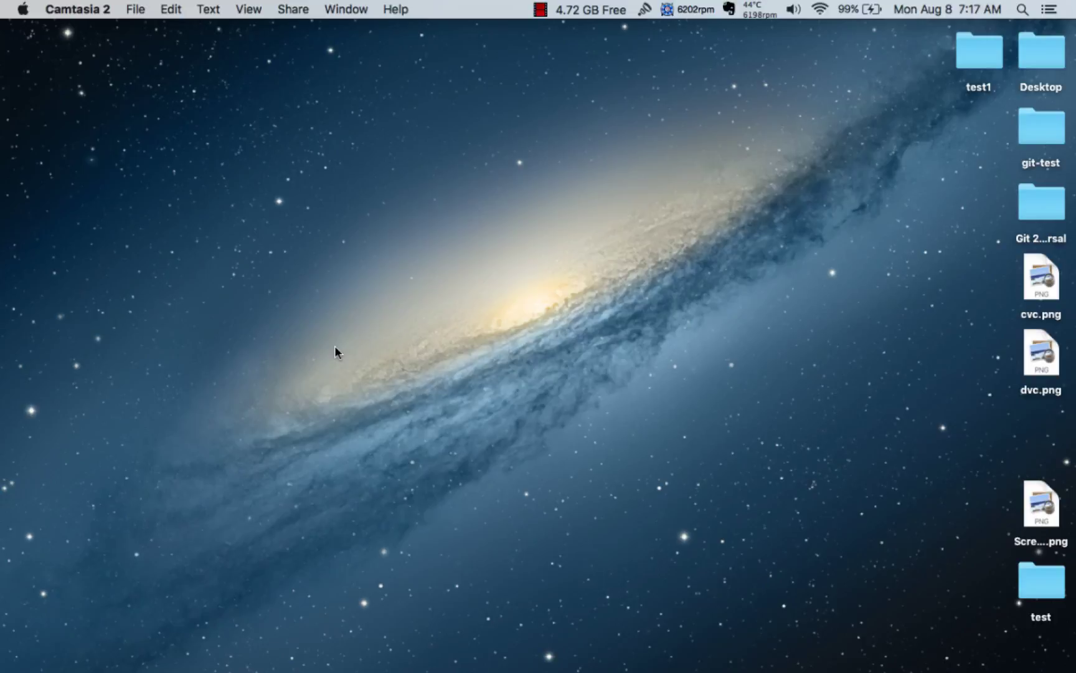
pyautogui.press('BackSpace')
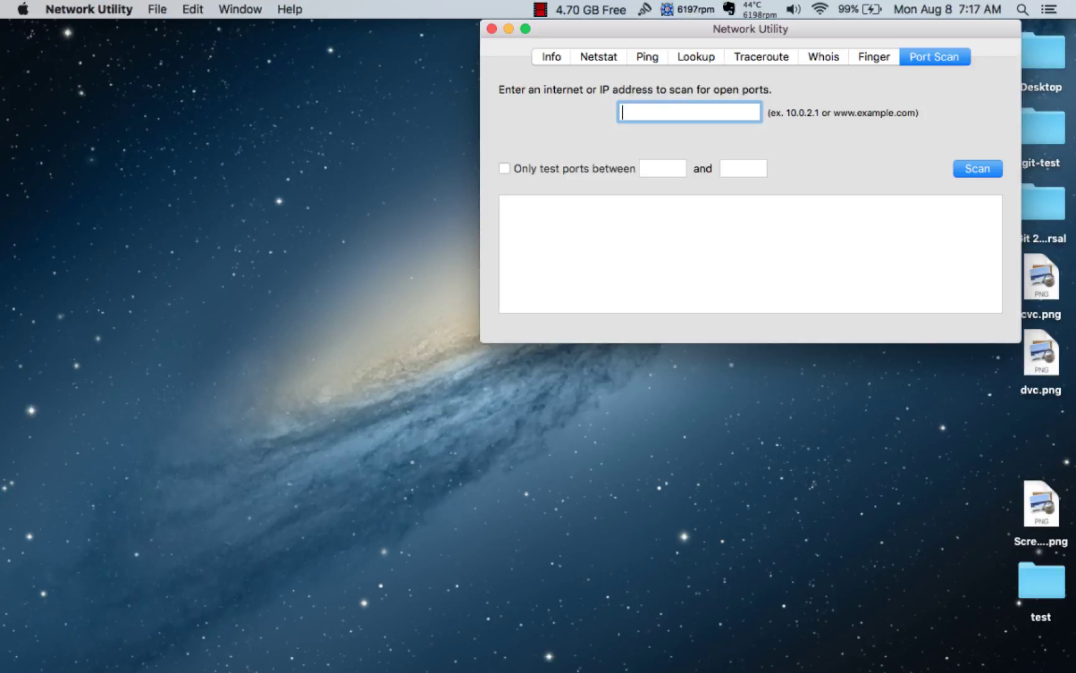
# On the Port Scan tab, target 127.0.0.1 with 'Only test ports between' left unchecked
pyautogui.click(548, 56)
pyautogui.click(956, 57)
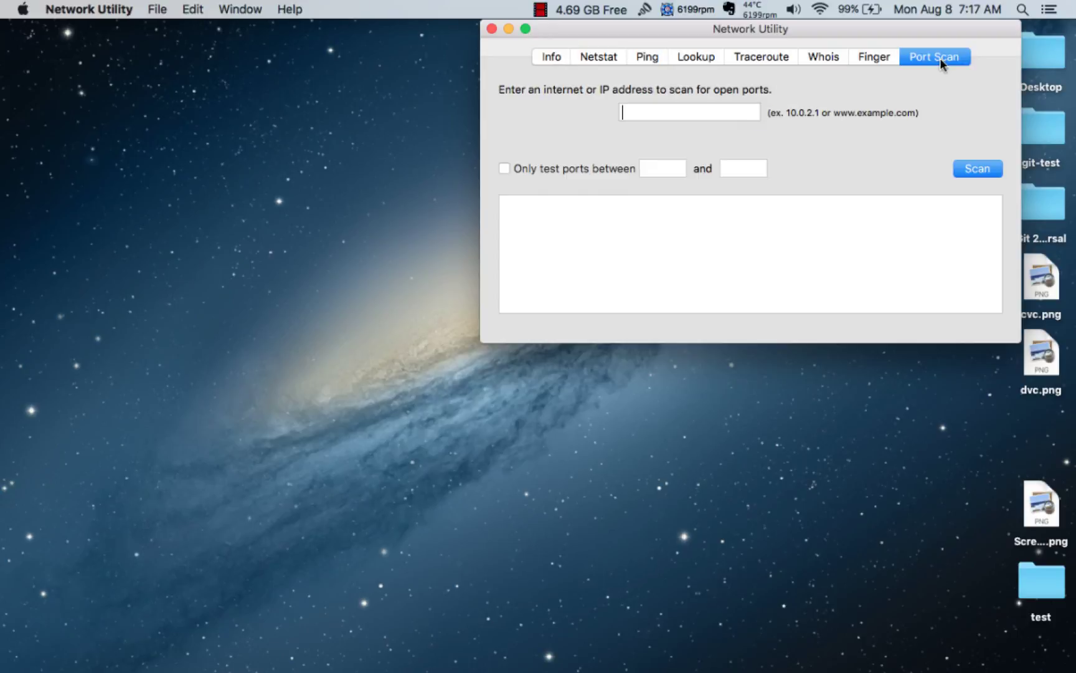
pyautogui.click(689, 112)
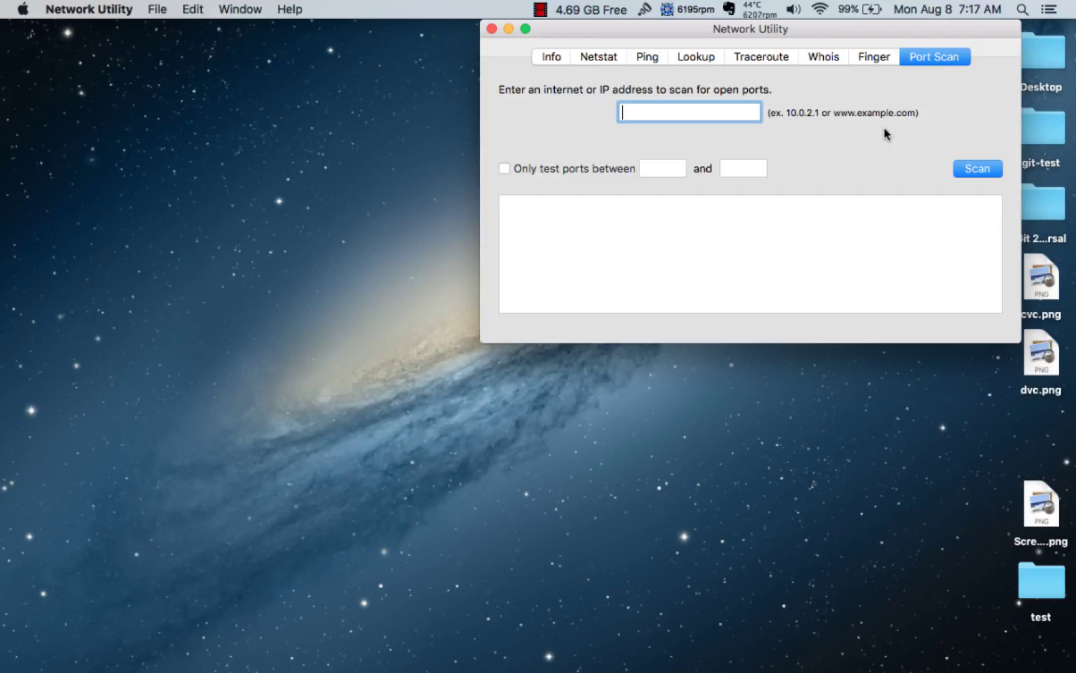
pyautogui.write('1')
pyautogui.write('27.0.')
pyautogui.write('0.')
pyautogui.write('1')
pyautogui.click(505, 168)
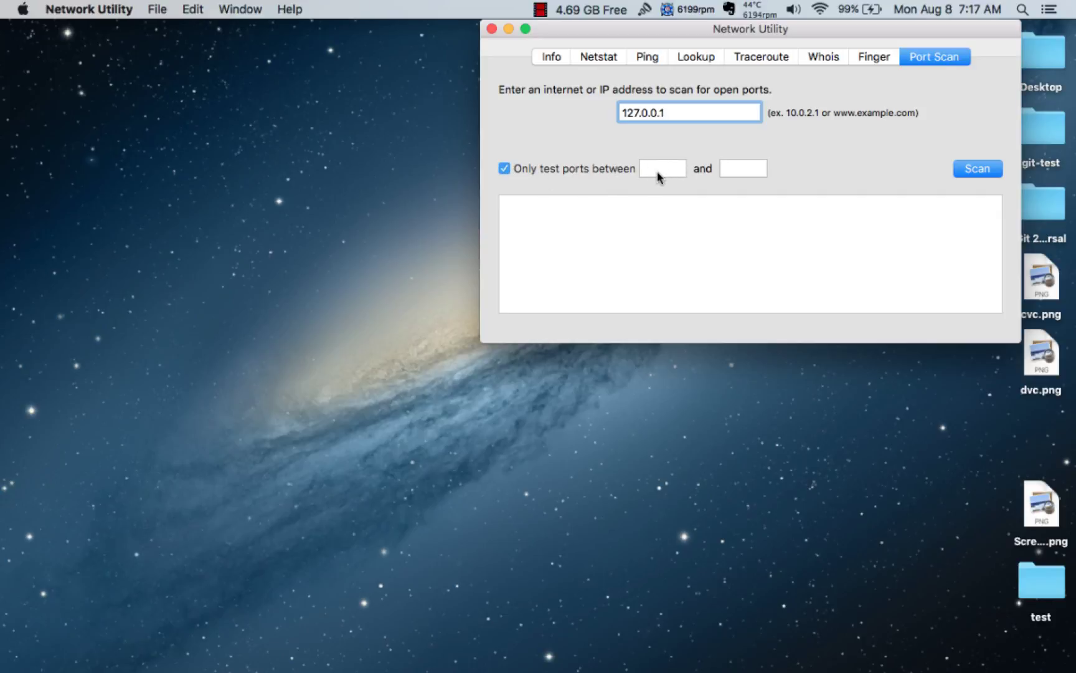
pyautogui.click(662, 168)
pyautogui.click(505, 168)
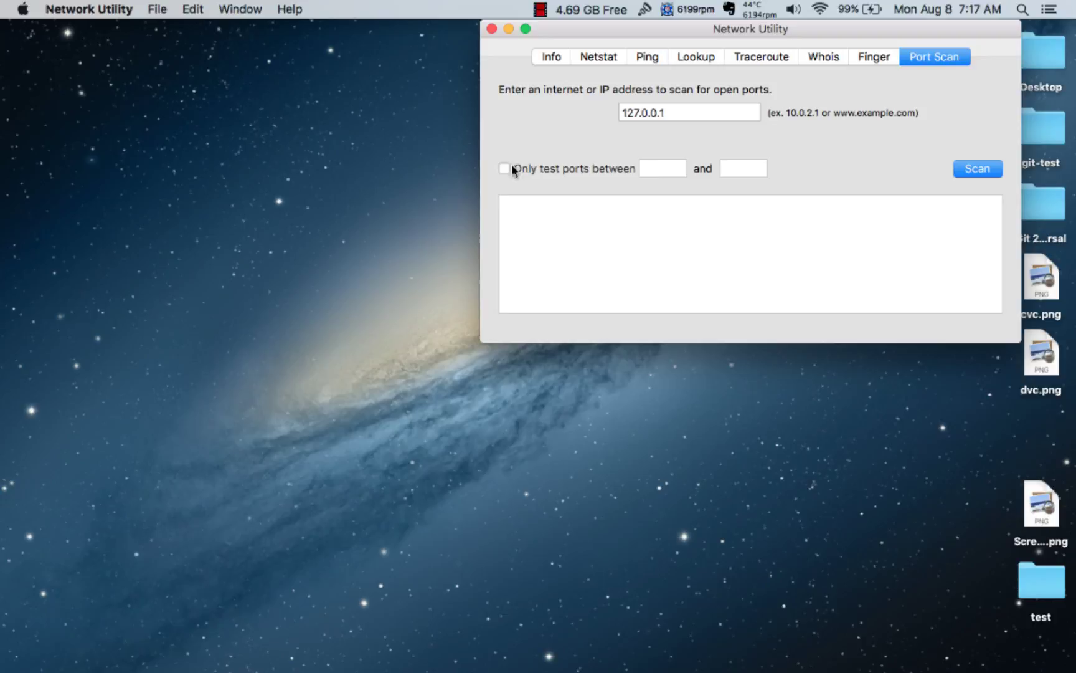
pyautogui.doubleClick(873, 112)
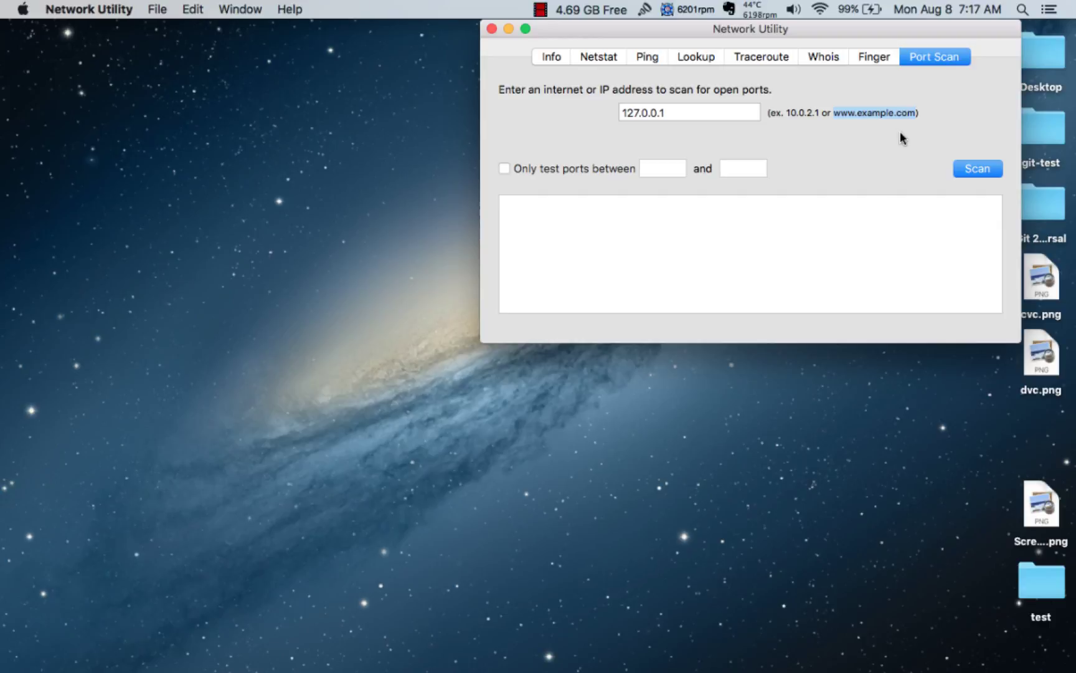
pyautogui.click(857, 113)
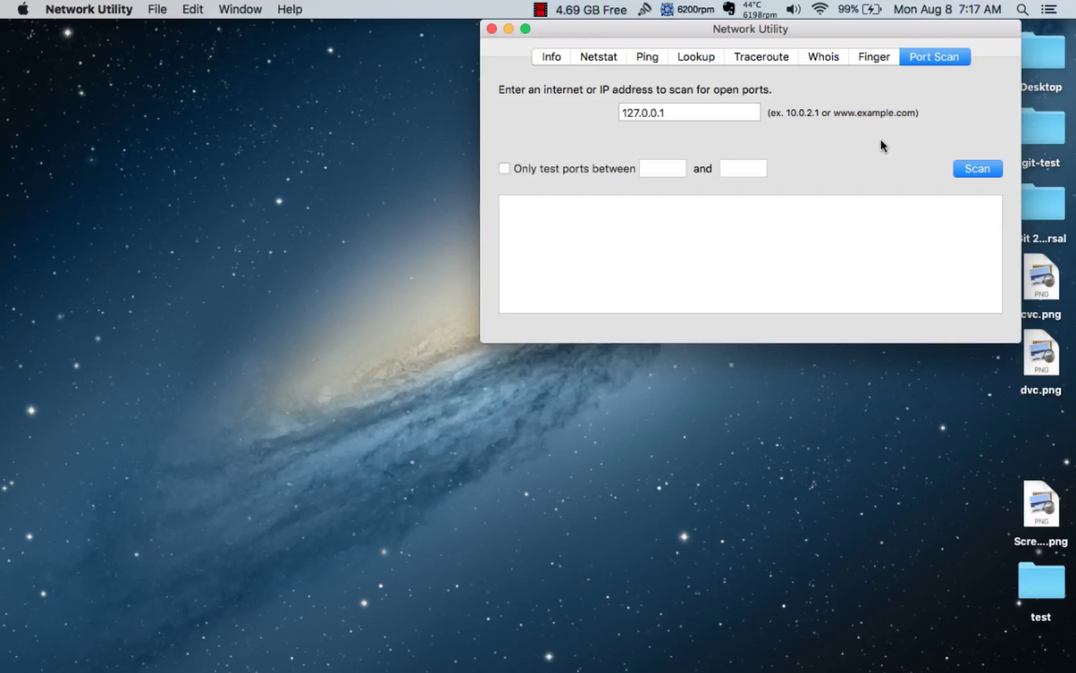
# Scan 127.0.0.1, finding open ports 88, 445 and 548, then launch Terminal from Spotlight
pyautogui.click(977, 169)
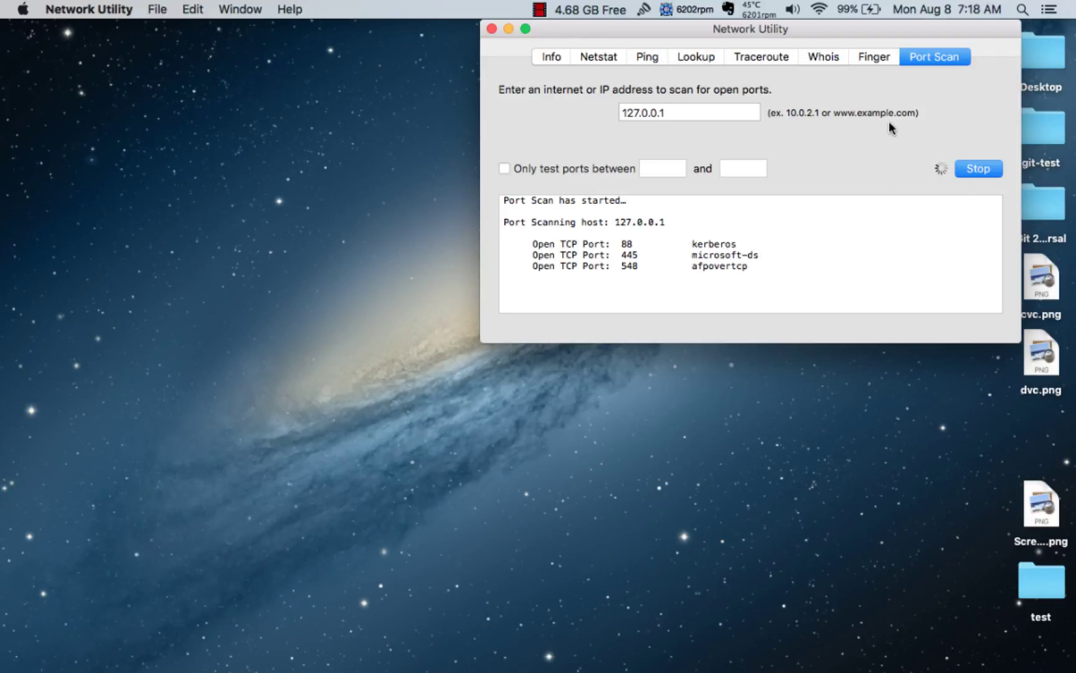
pyautogui.click(975, 168)
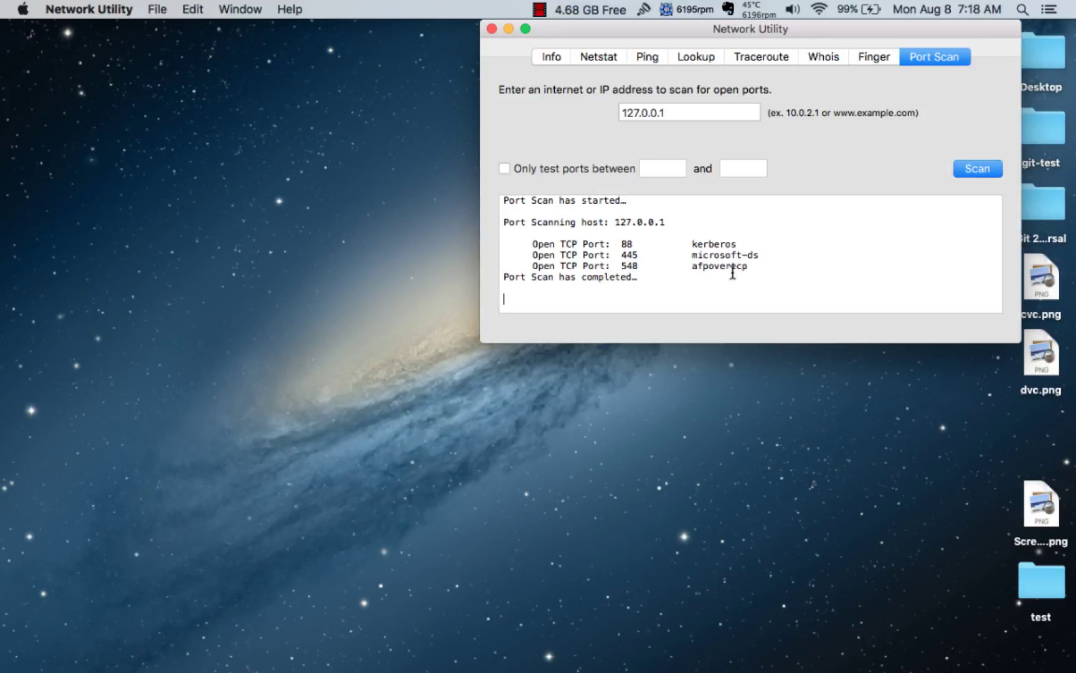
pyautogui.moveTo(752, 266); pyautogui.dragTo(530, 243)
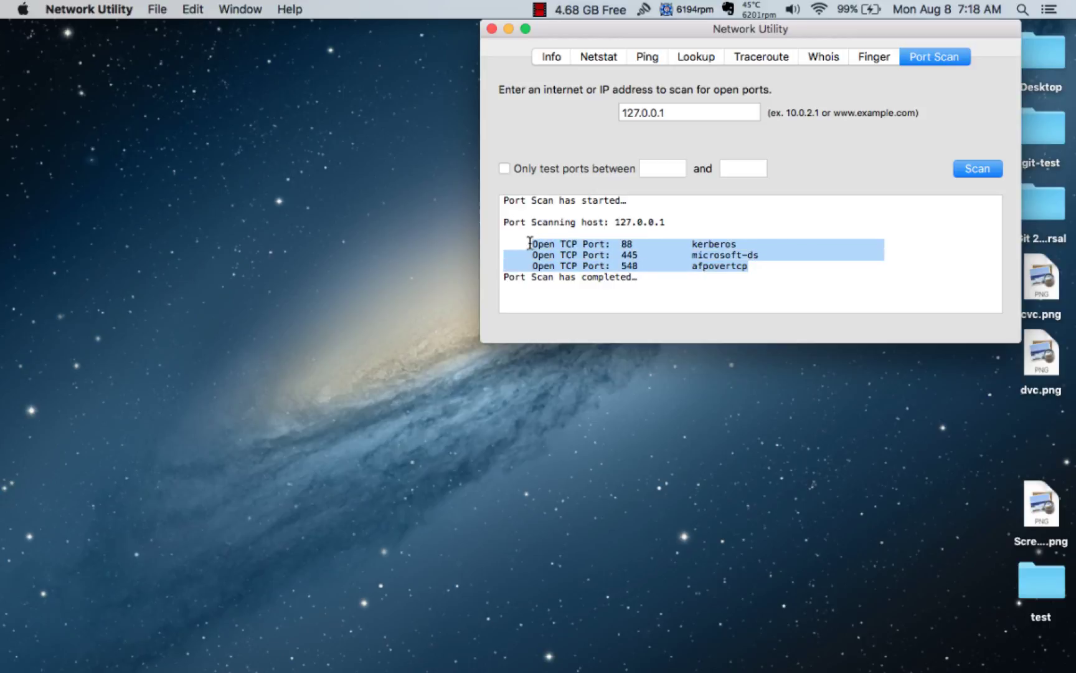
pyautogui.click(743, 276)
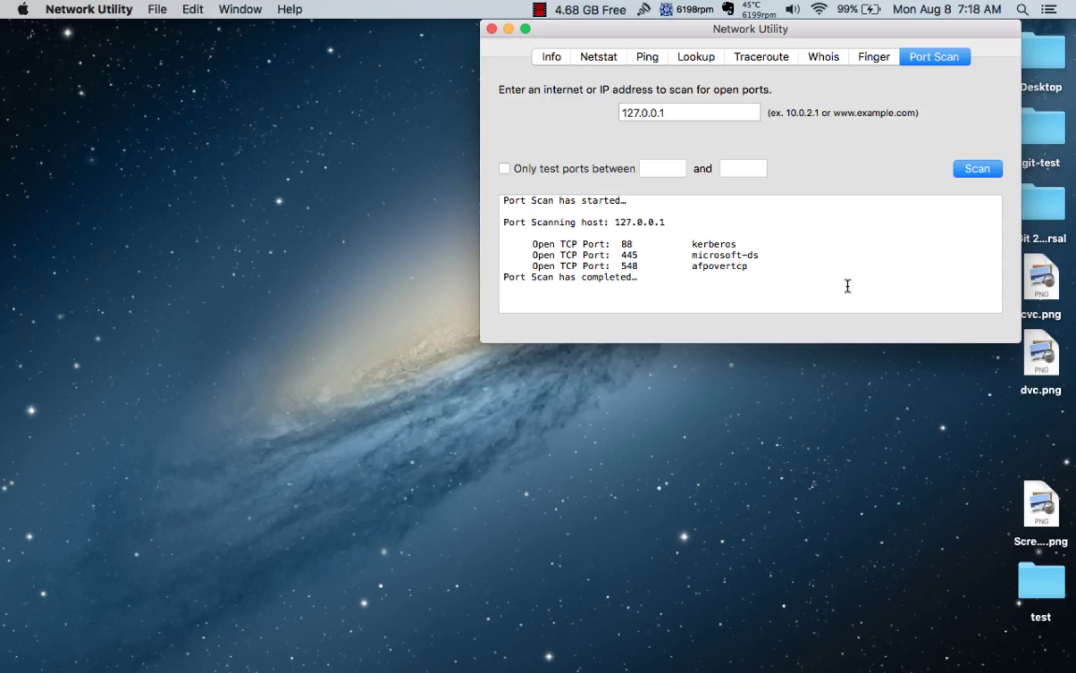
pyautogui.press('super+space')
pyautogui.write('terminal')
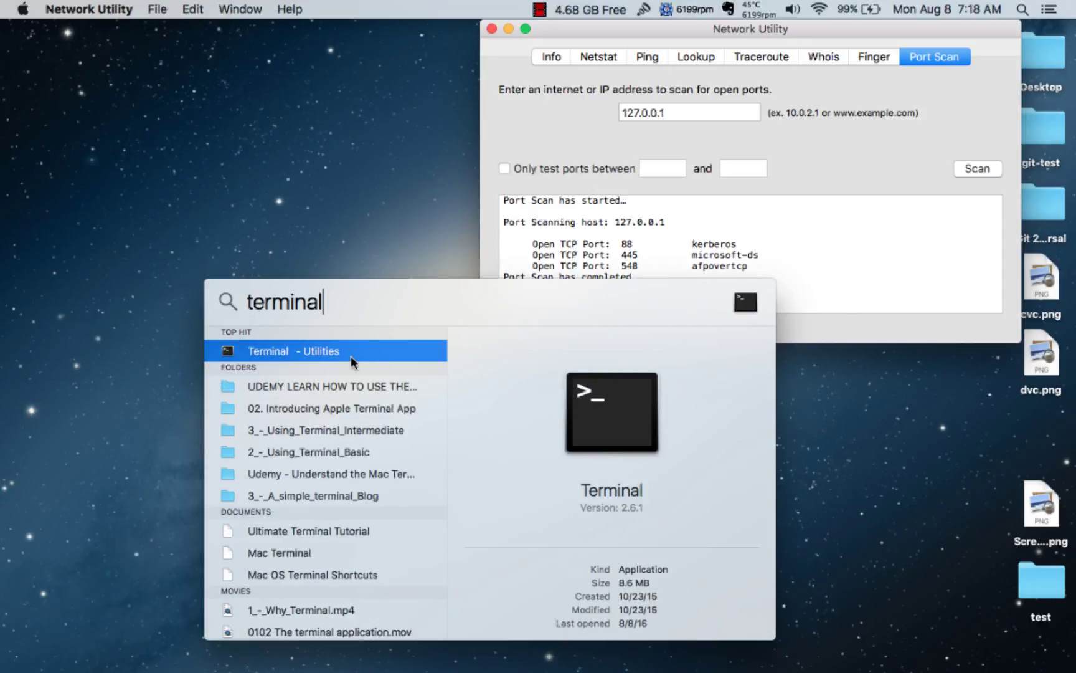
pyautogui.doubleClick(291, 351)
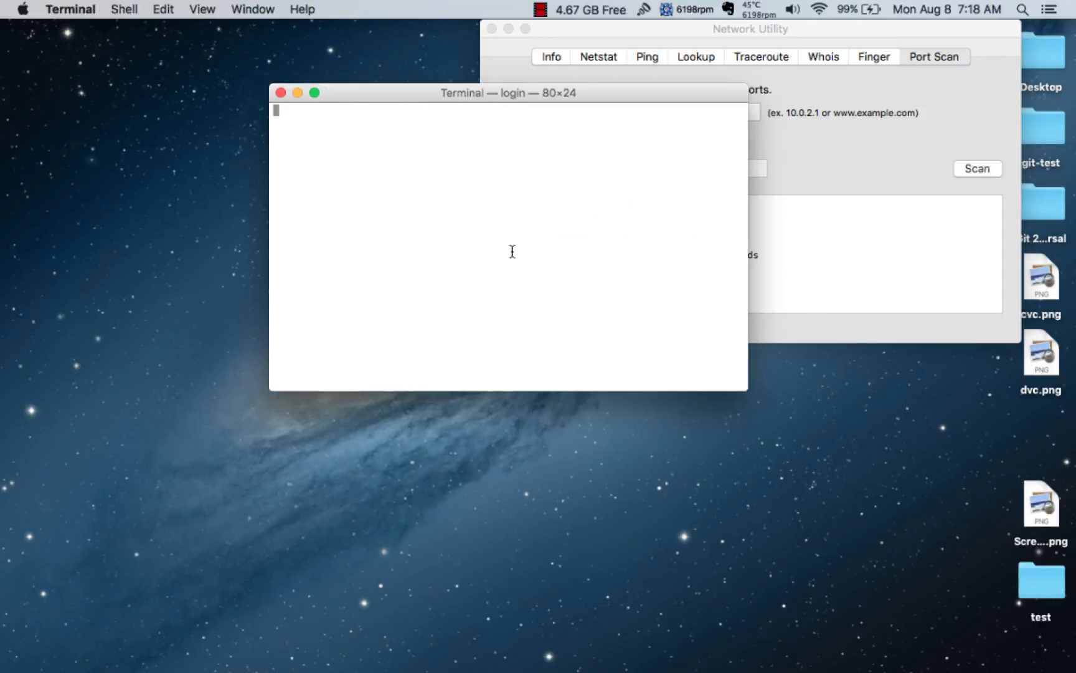
pyautogui.write('sudo lsof -iTCP -sTCP:LISTEN -n -P')
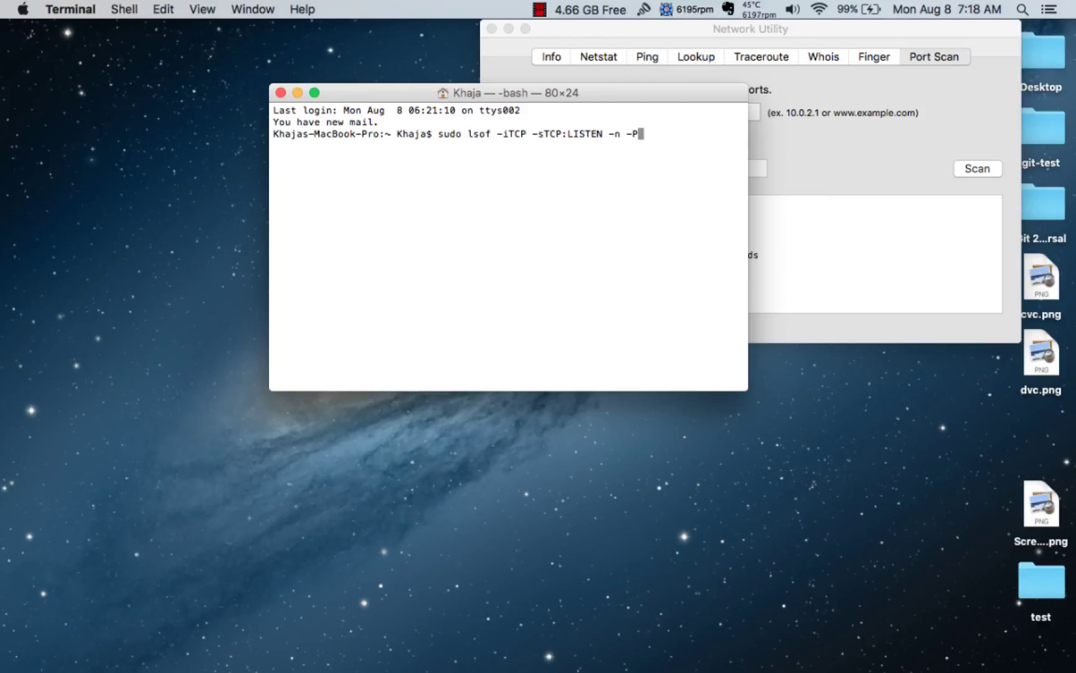
# Run 'lsof -iTCP -sTCP:LISTEN -n -P' without sudo, then with sudo to list listening processes
pyautogui.doubleClick(471, 134)
pyautogui.click(479, 134)
pyautogui.doubleClick(587, 132)
pyautogui.click(659, 133)
pyautogui.press('Left')
pyautogui.press('Left')
pyautogui.press('Left')
pyautogui.press('Left')
pyautogui.press('Left')
pyautogui.press('Left')
pyautogui.press('Left')
pyautogui.press('Left')
pyautogui.press('Left')
pyautogui.press('Left')
pyautogui.press('Left')
pyautogui.press('Left')
pyautogui.press('Left')
pyautogui.press('Left')
pyautogui.press('Left')
pyautogui.press('Left')
pyautogui.press('Left')
pyautogui.press('Left')
pyautogui.press('BackSpace')
pyautogui.press('BackSpace')
pyautogui.press('BackSpace')
pyautogui.press('BackSpace')
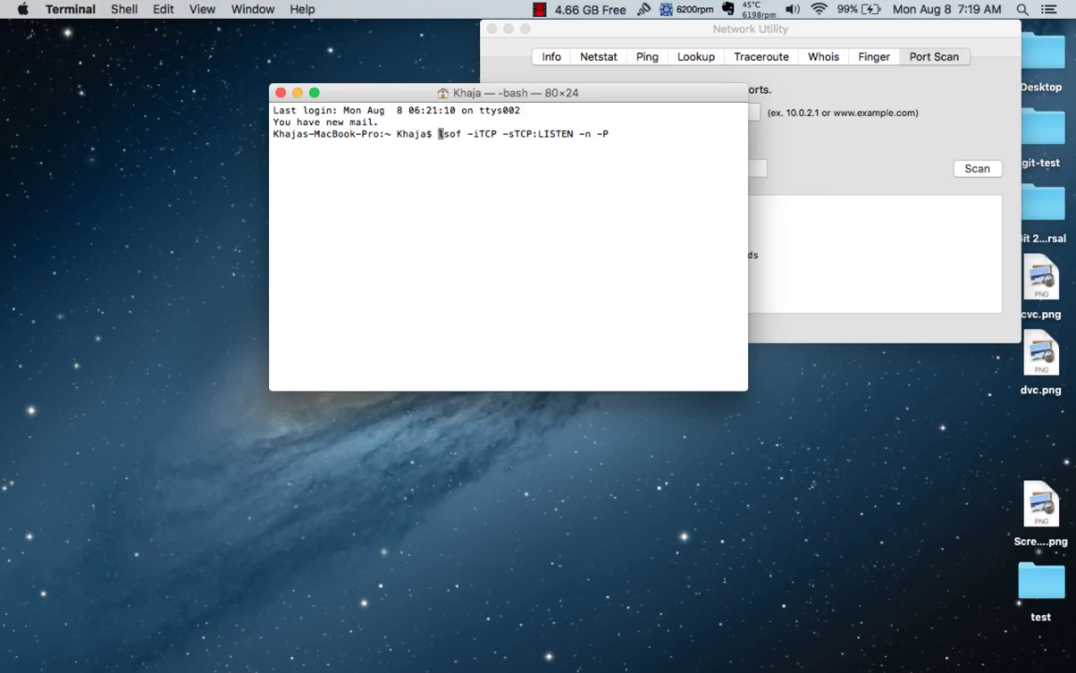
pyautogui.press('Return')
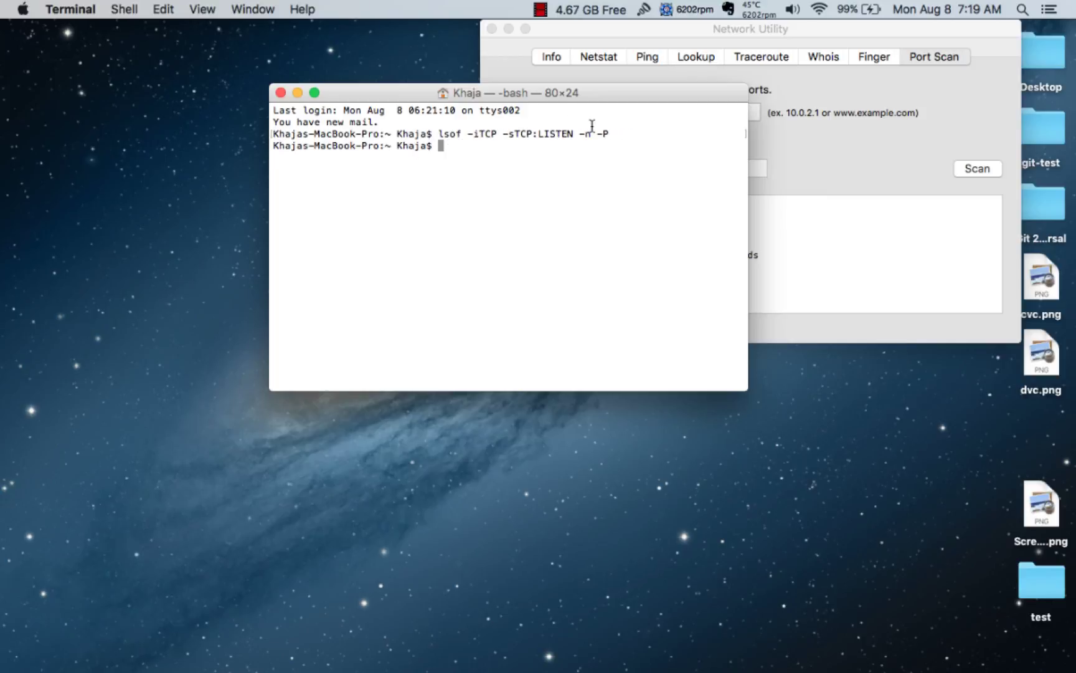
pyautogui.press('Up')
pyautogui.press('Up')
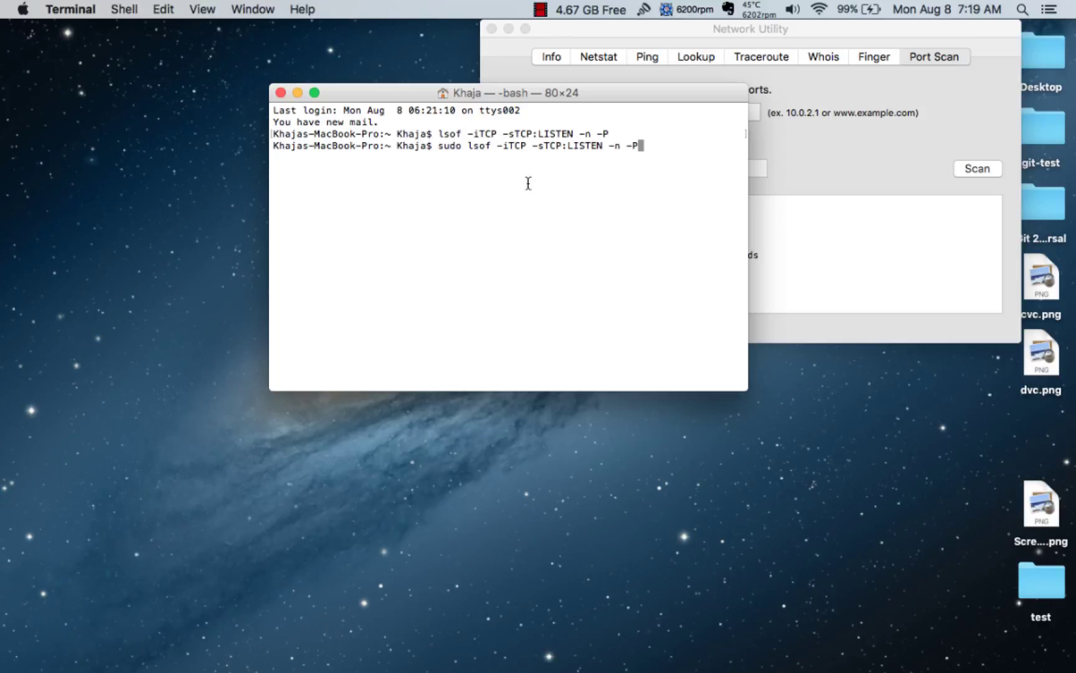
pyautogui.press('Return')
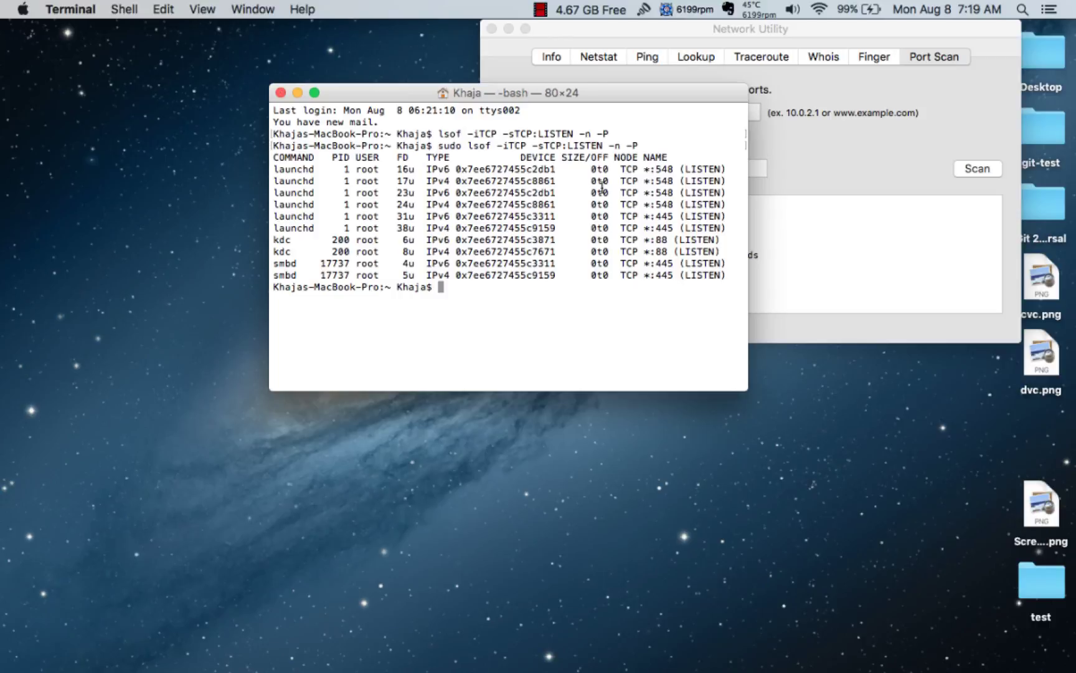
pyautogui.moveTo(611, 94); pyautogui.dragTo(356, 82)
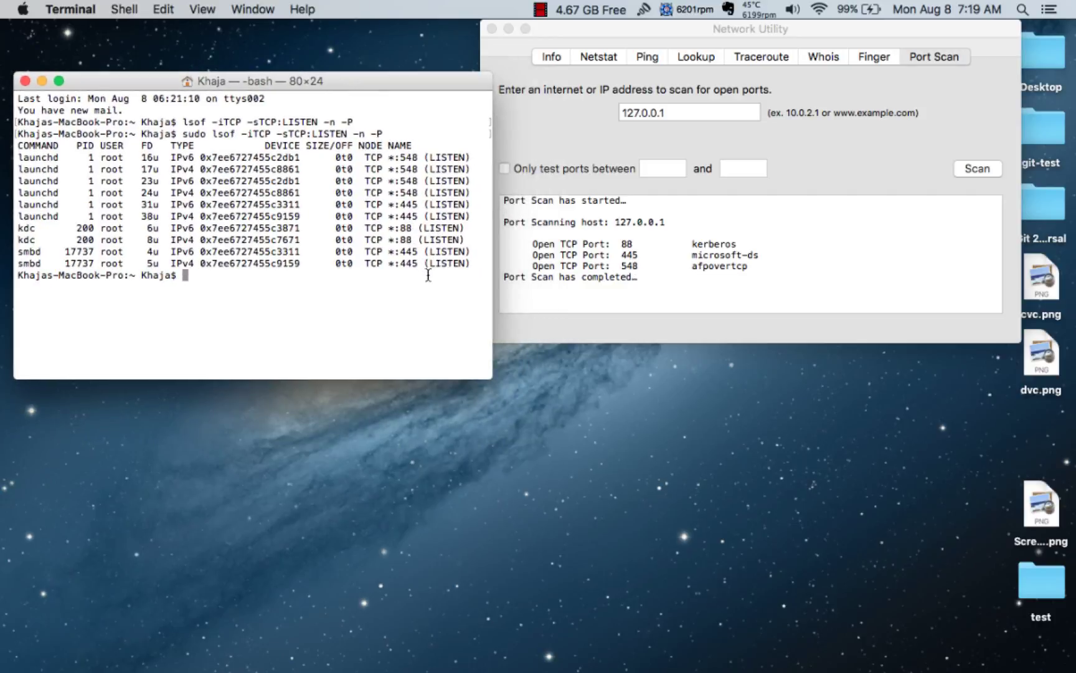
pyautogui.moveTo(434, 83); pyautogui.dragTo(630, 115)
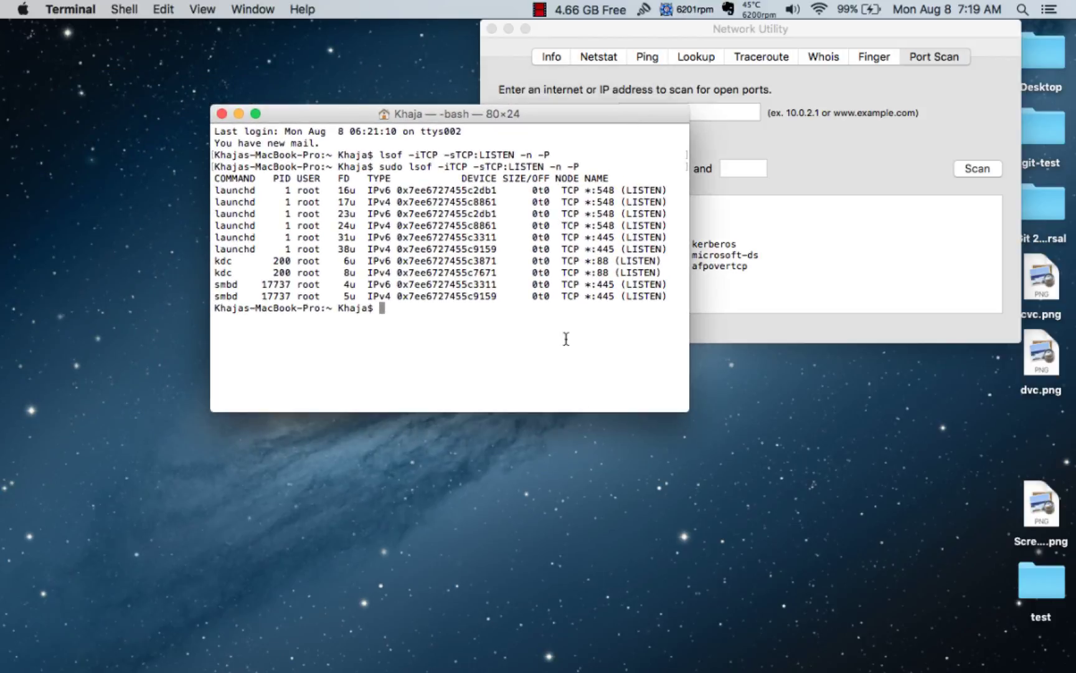
# Change the recalled port-88 sudo lsof command to port 548 and run it, showing four launchd listeners
pyautogui.press('Up')
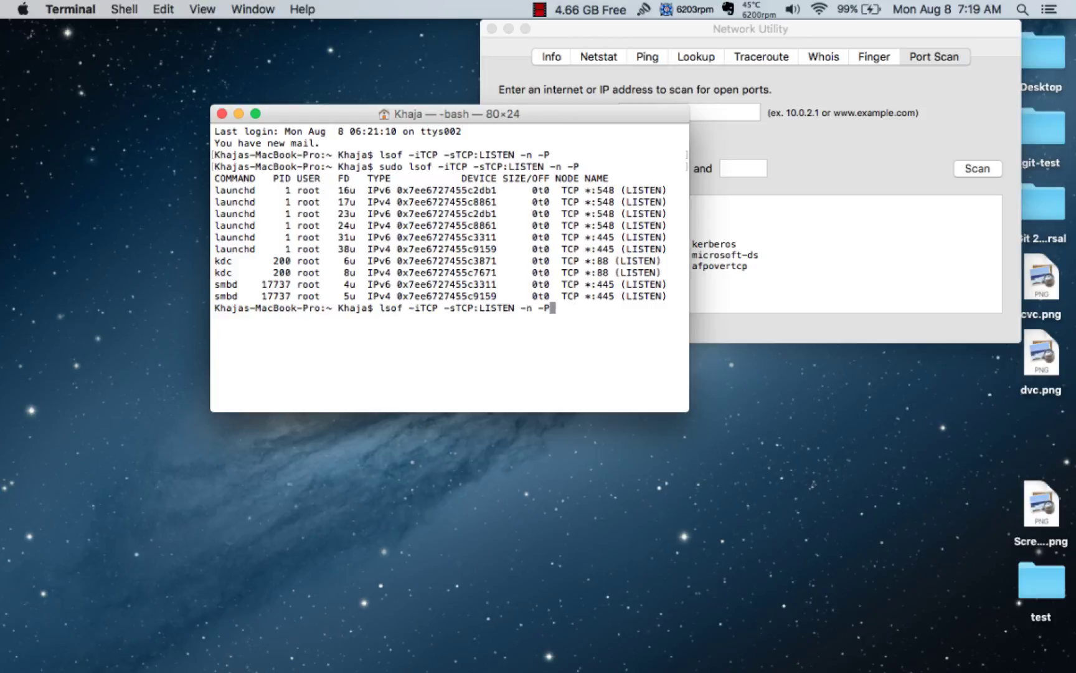
pyautogui.press('Up')
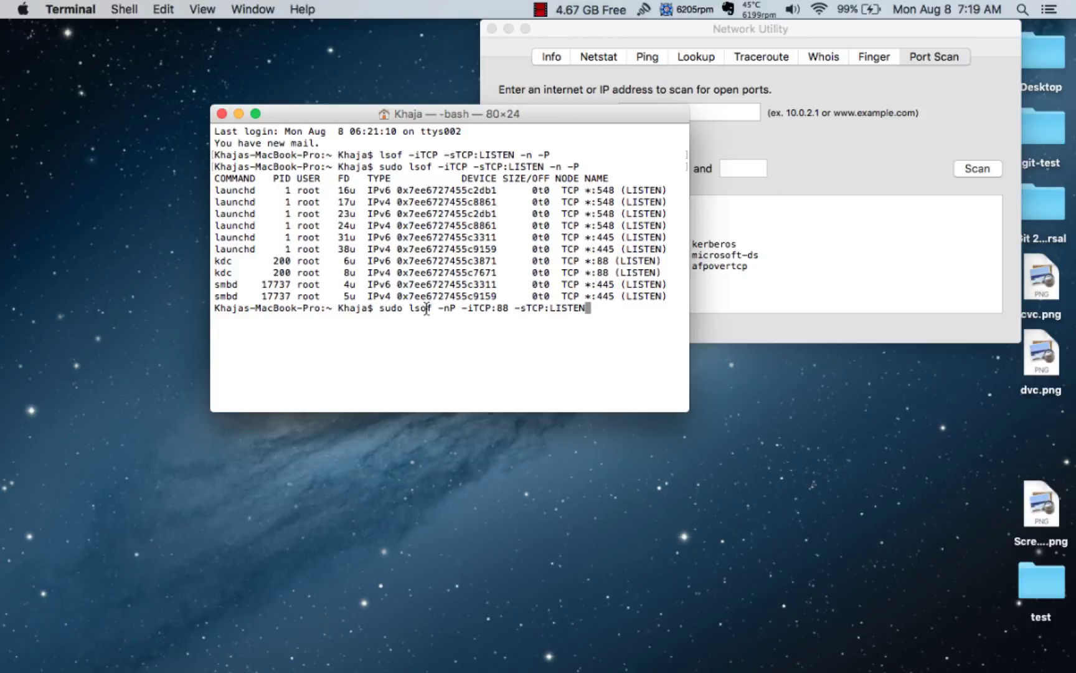
pyautogui.moveTo(512, 309); pyautogui.dragTo(492, 308)
pyautogui.click(493, 311)
pyautogui.moveTo(510, 308); pyautogui.dragTo(498, 309)
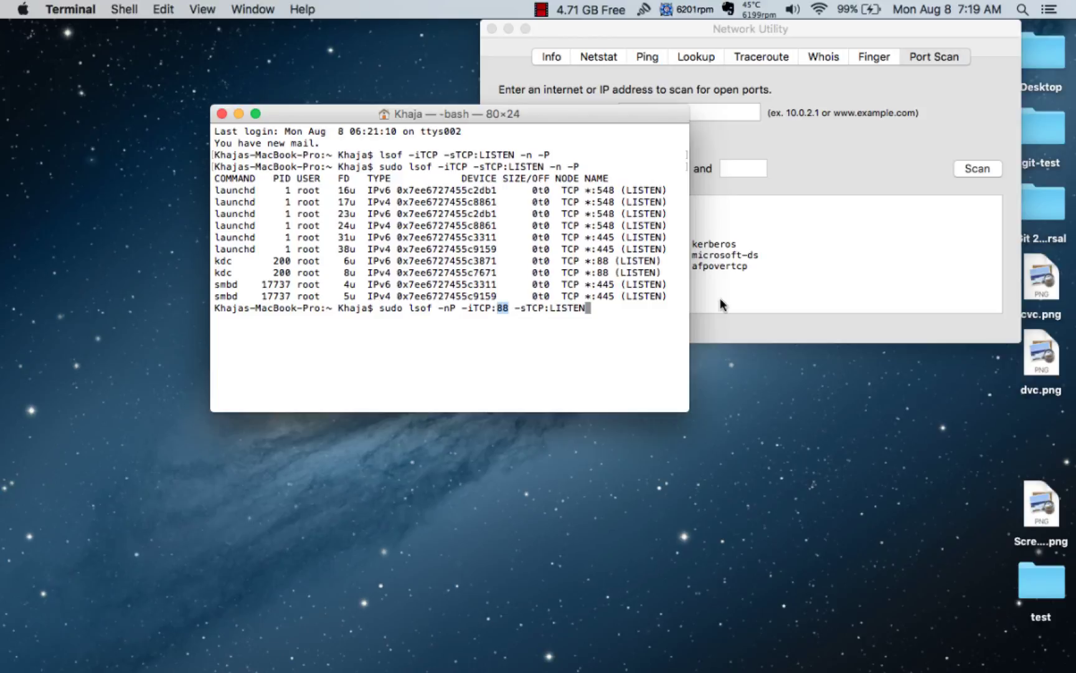
pyautogui.press('BackSpace')
pyautogui.write('N')
pyautogui.press('Left')
pyautogui.press('Left')
pyautogui.press('Left')
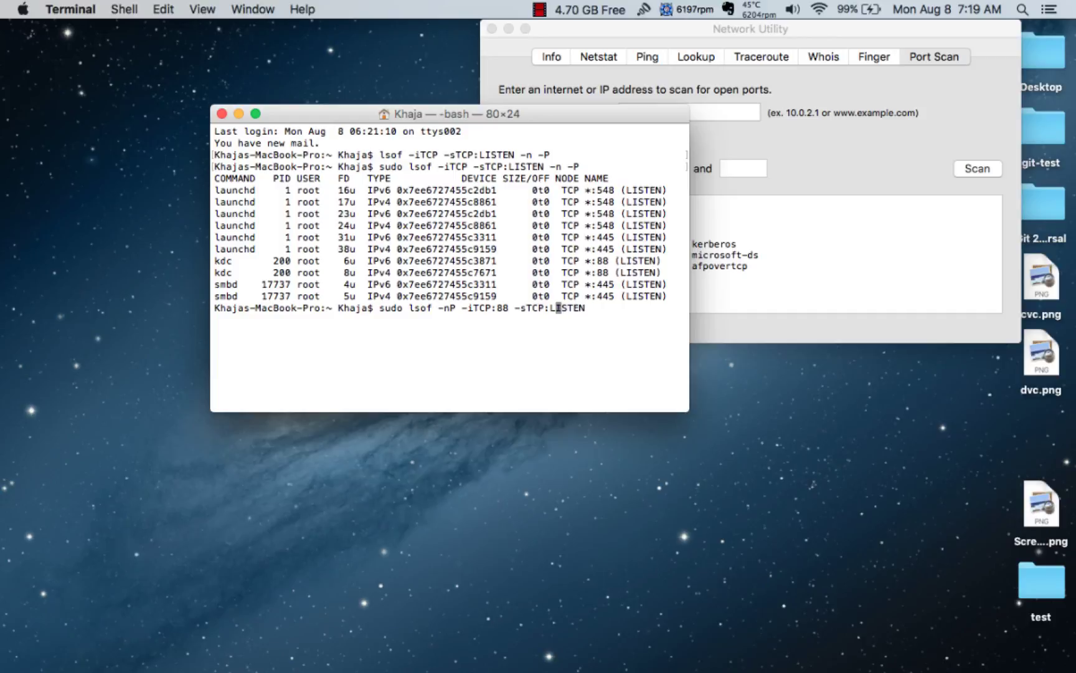
pyautogui.press('Left')
pyautogui.press('Left')
pyautogui.press('BackSpace')
pyautogui.press('BackSpace')
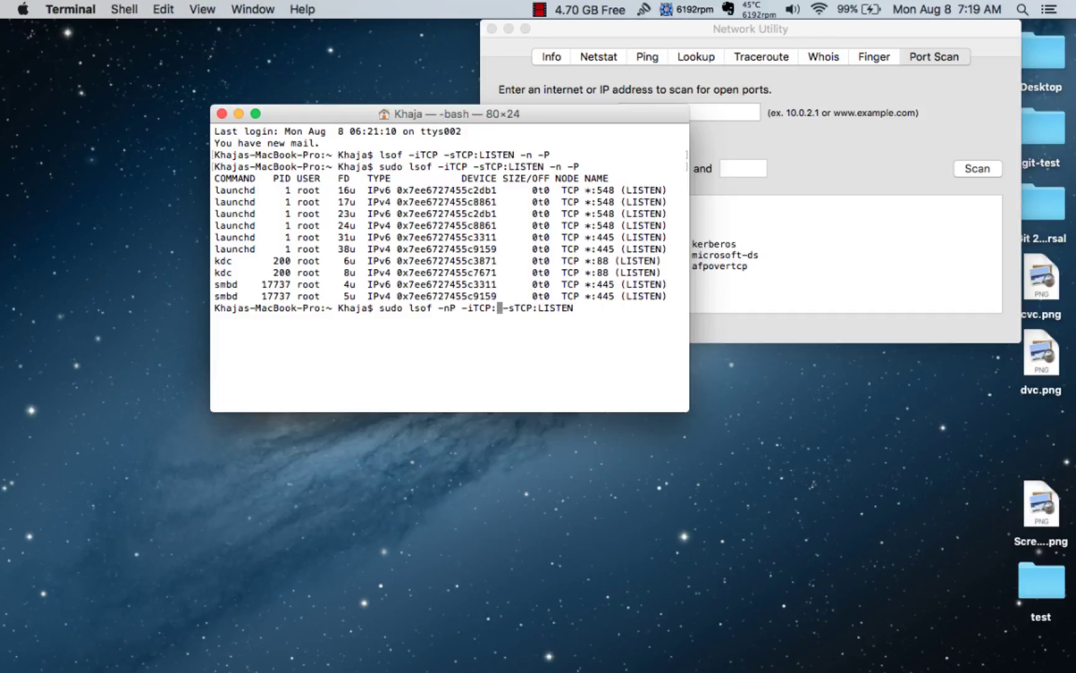
pyautogui.write('548')
pyautogui.press('Return')
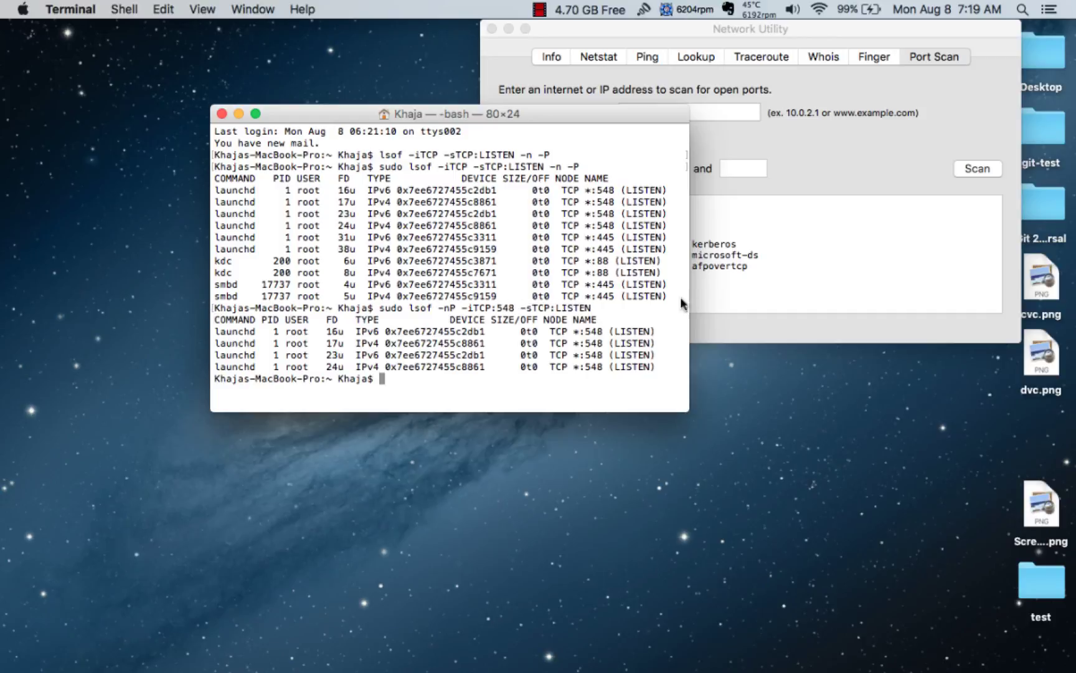